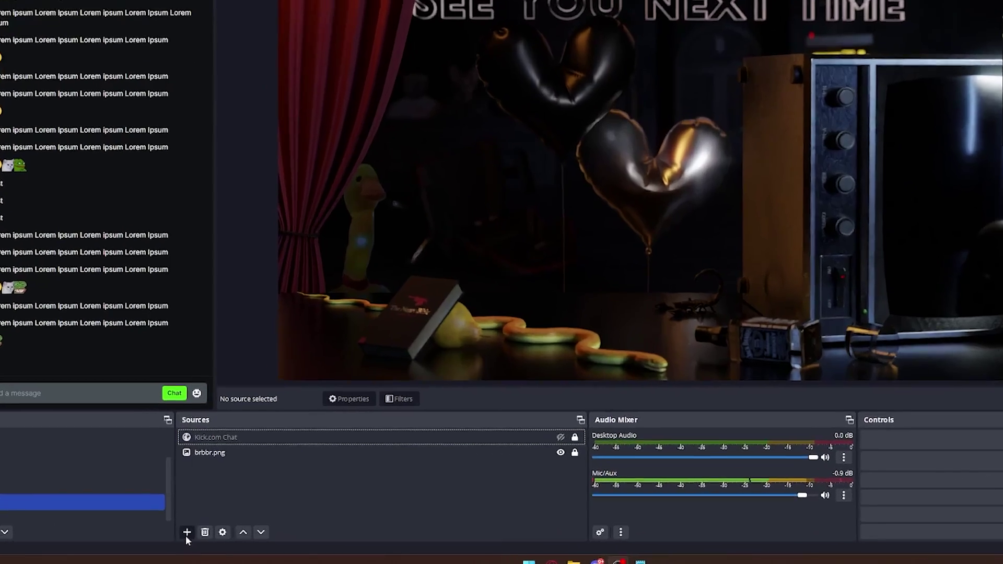
- Add a new Browser source named 'kick chat' to the scene
click(187, 532)
click(225, 328)
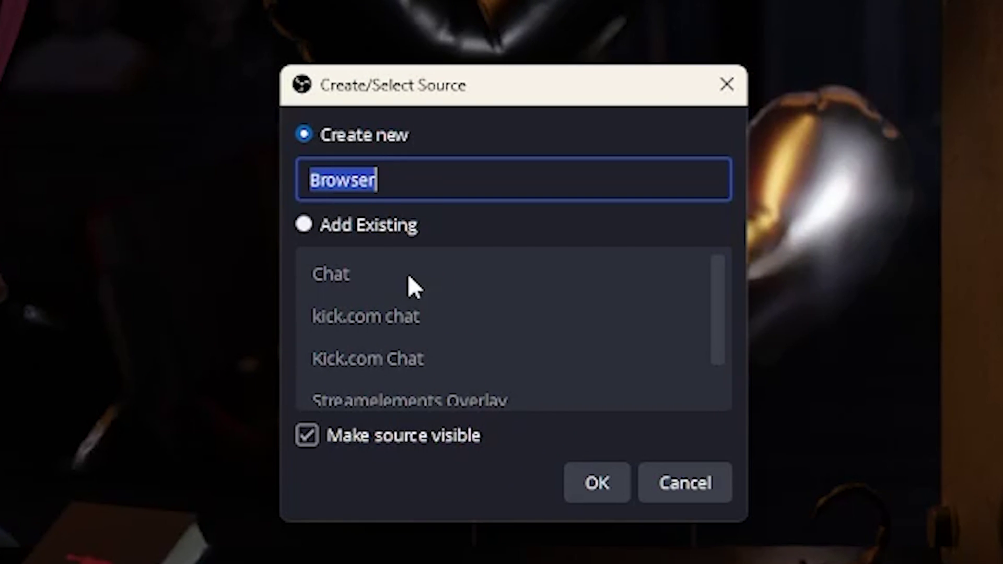
text(kick chat)
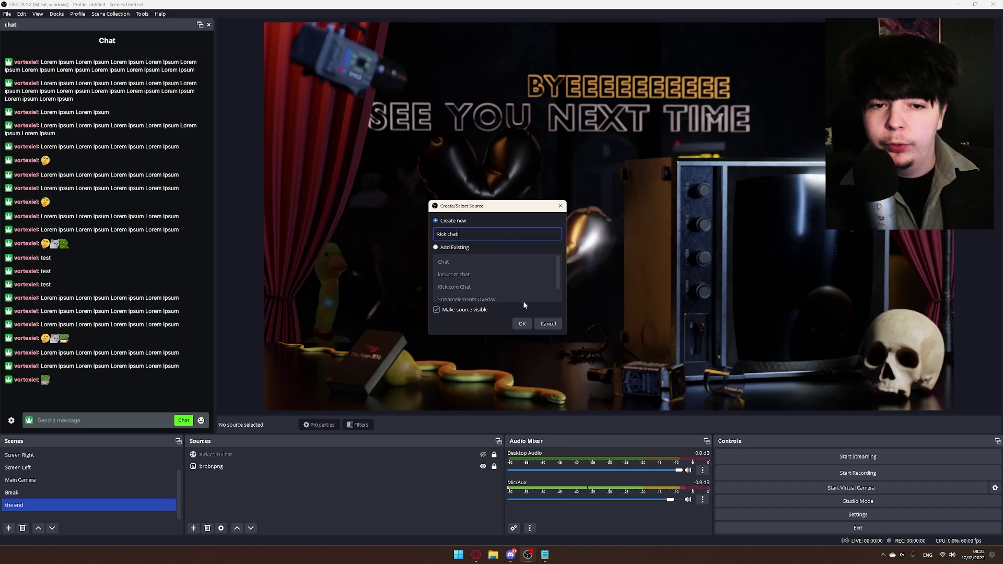
click(522, 325)
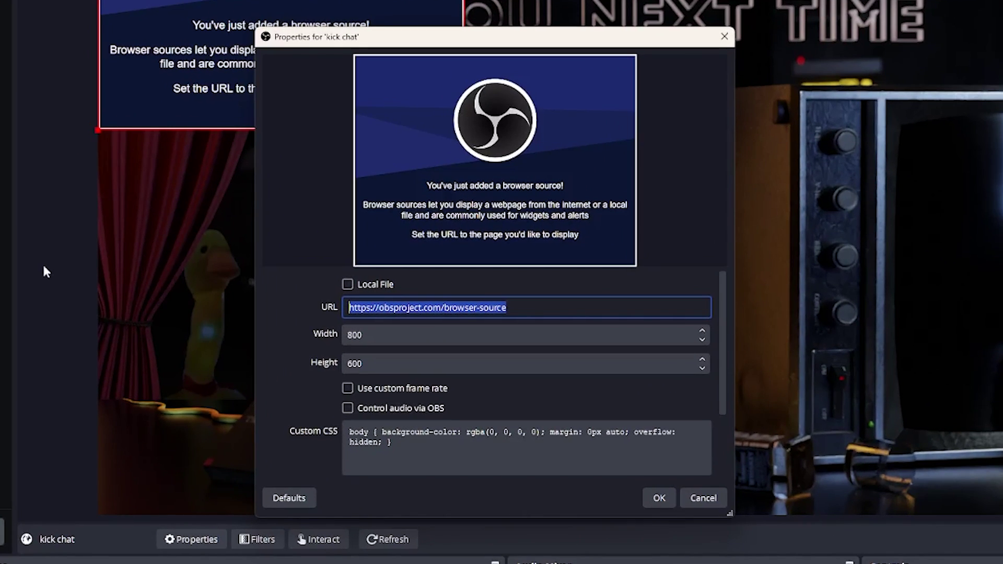
- Point the source at the channel's kick.com chatroom URL with width and height 500
text(https://kick.com/vorte)
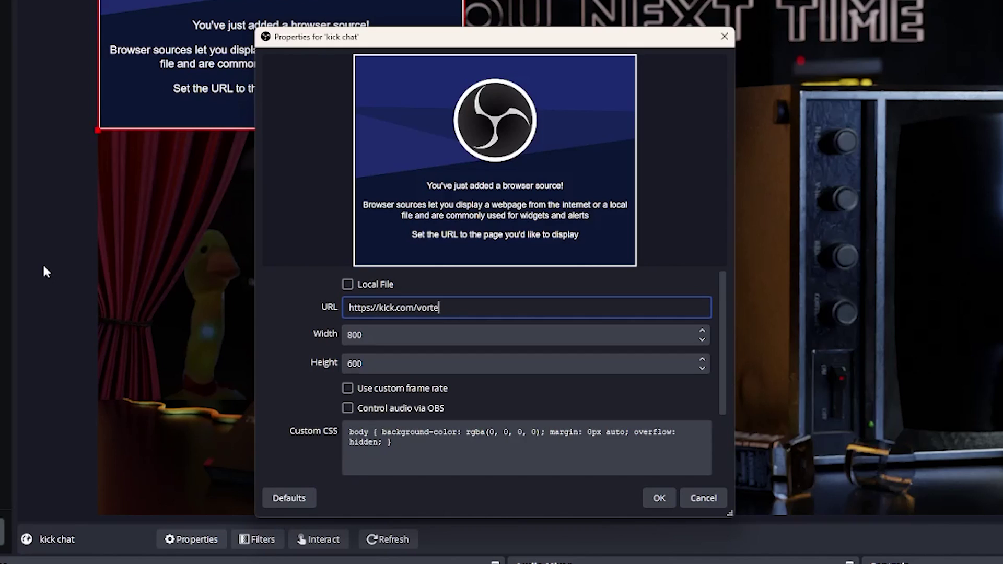
text(l)
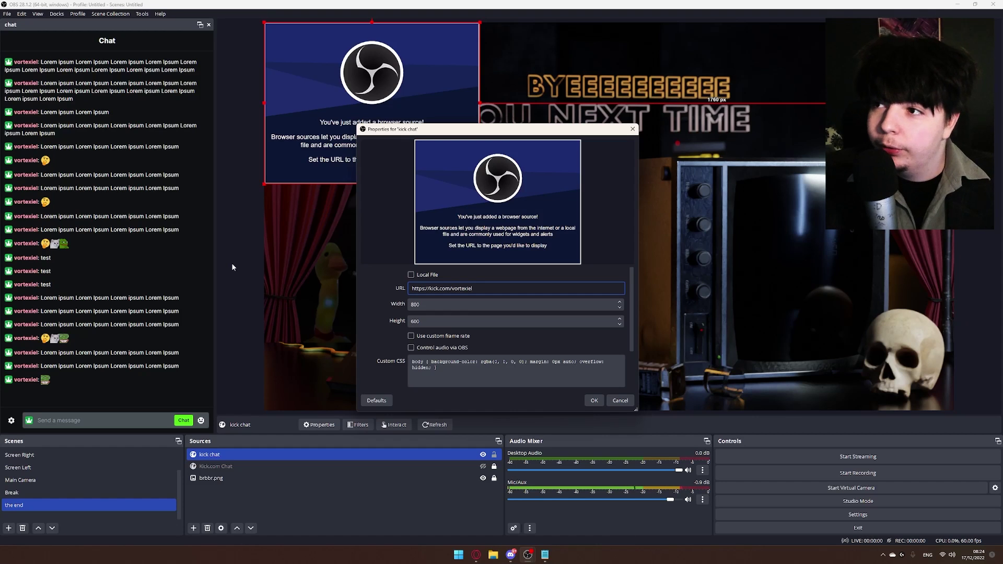
text(/)
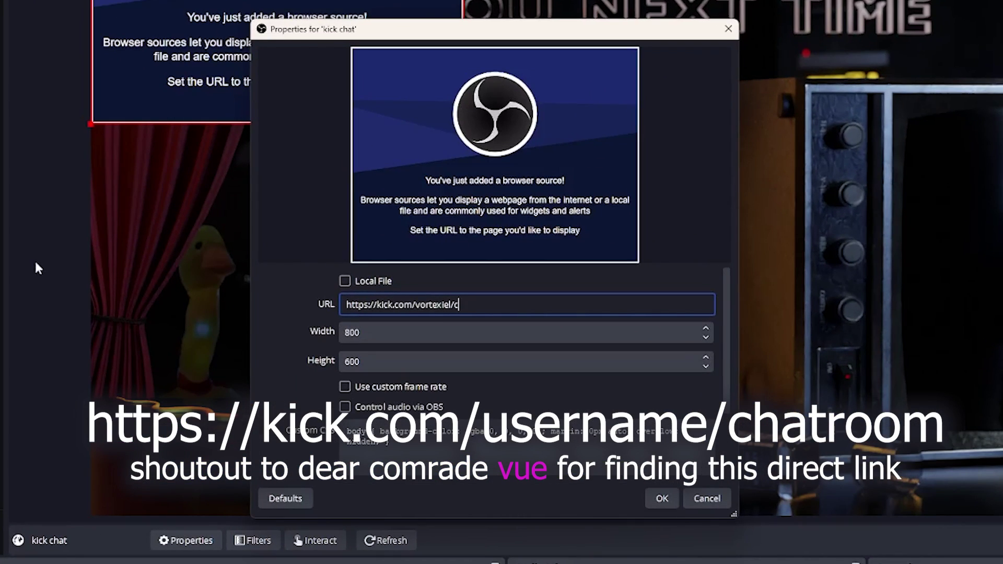
text(chatroom)
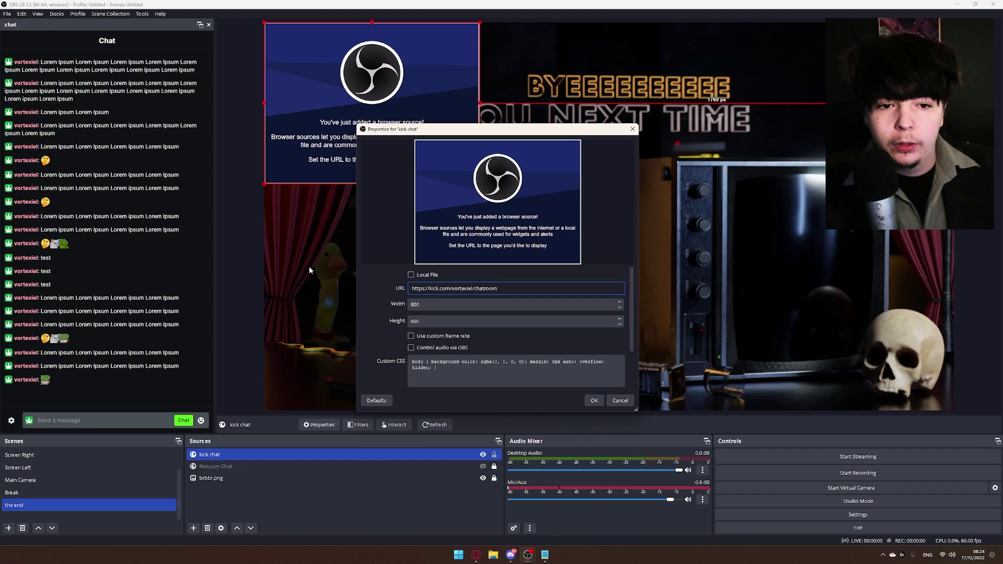
key(Tab)
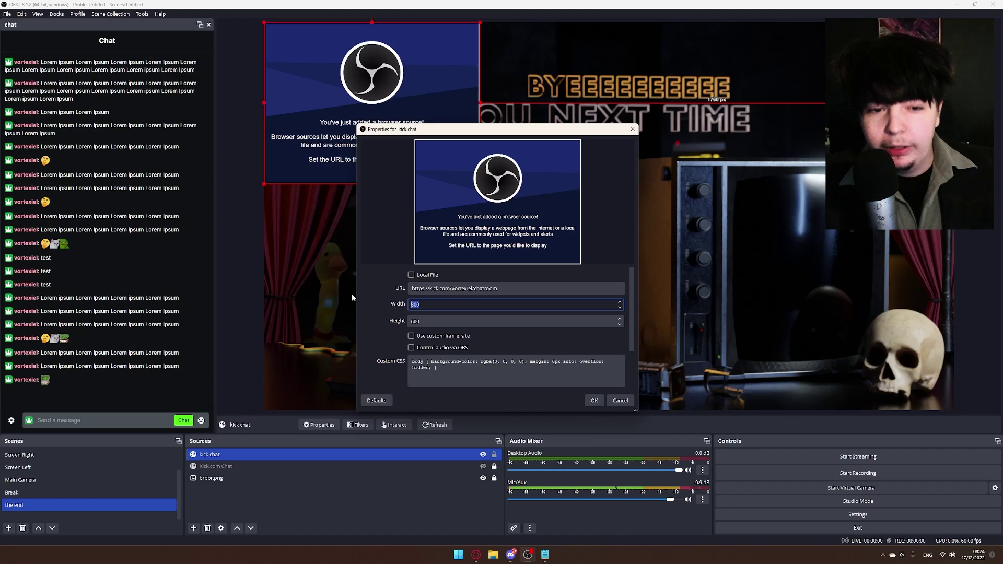
text(500)
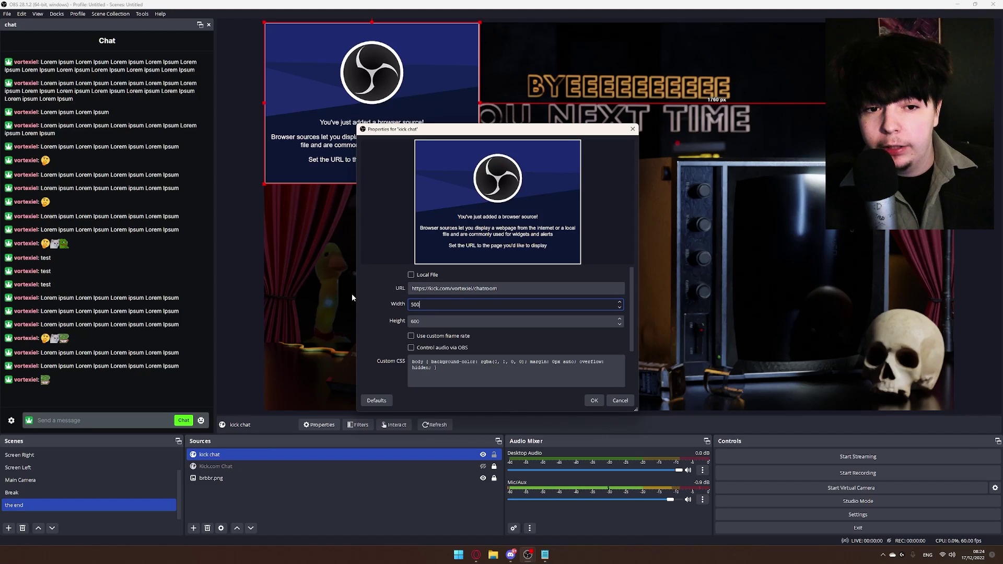
key(Tab)
text(500)
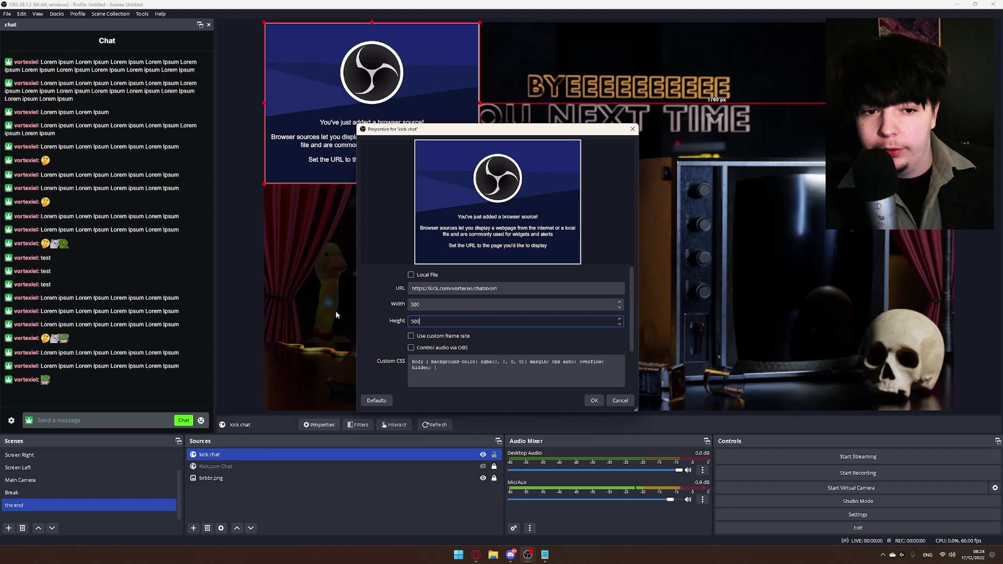
click(600, 400)
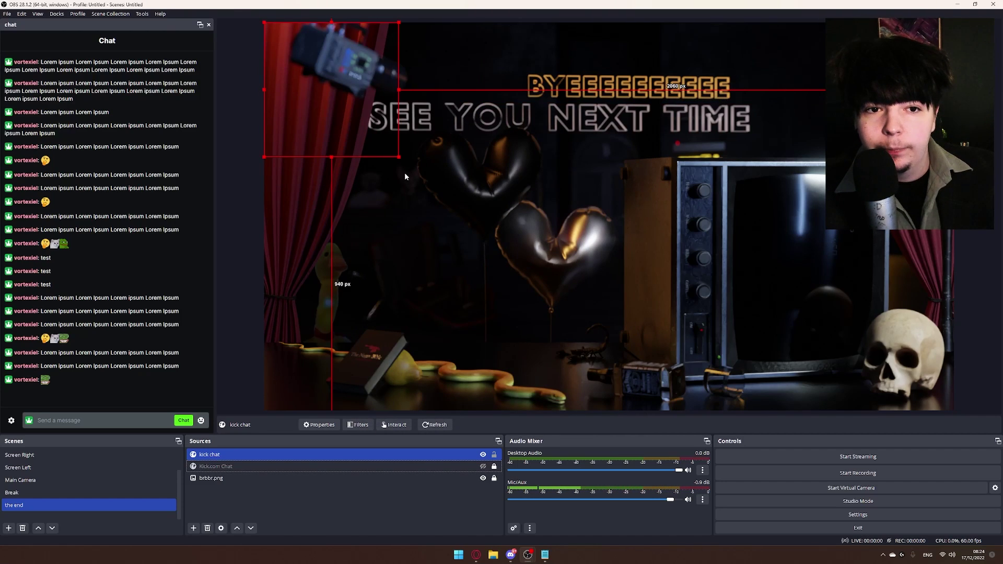
- Enlarge the kick chat source and position it over the left-centre of the preview
drag(398, 157, 571, 336)
drag(436, 222, 483, 256)
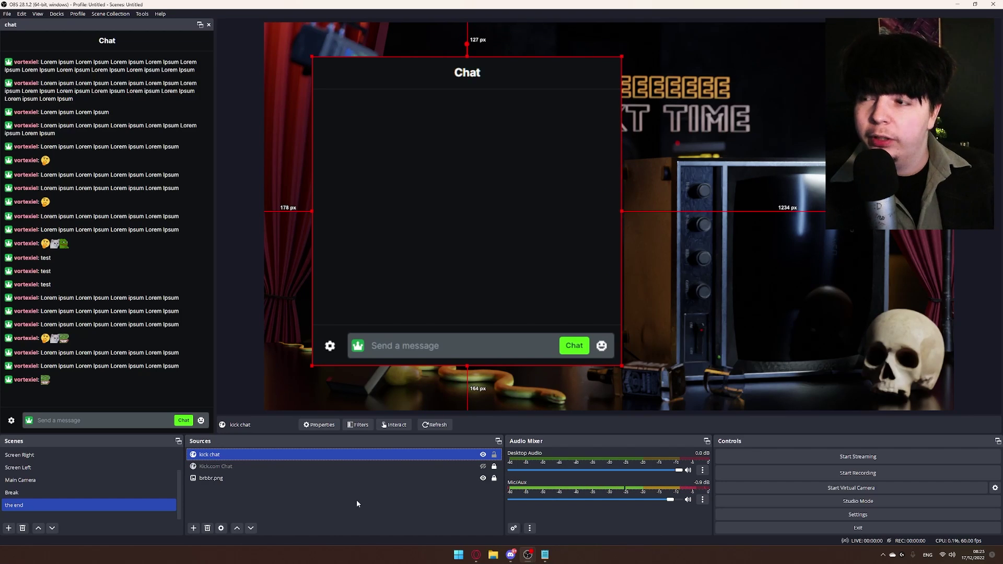
mouse_move(372, 262)
mouse_down()
mouse_move(425, 284)
mouse_move(615, 265)
mouse_move(524, 238)
mouse_move(383, 262)
mouse_up()
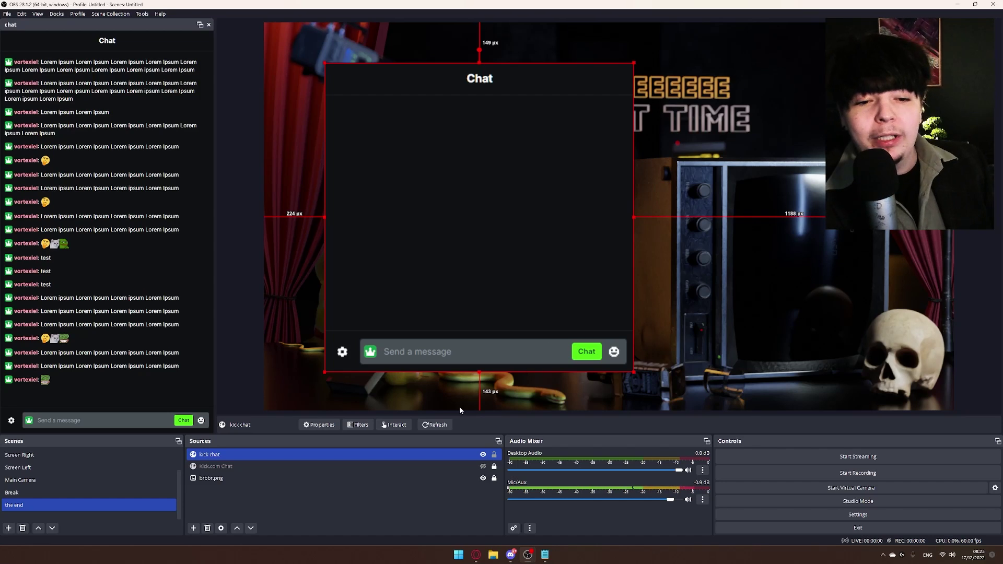
- Open kick chat's properties, then select all the chat-styling CSS in Notepad
right_click(434, 454)
click(447, 447)
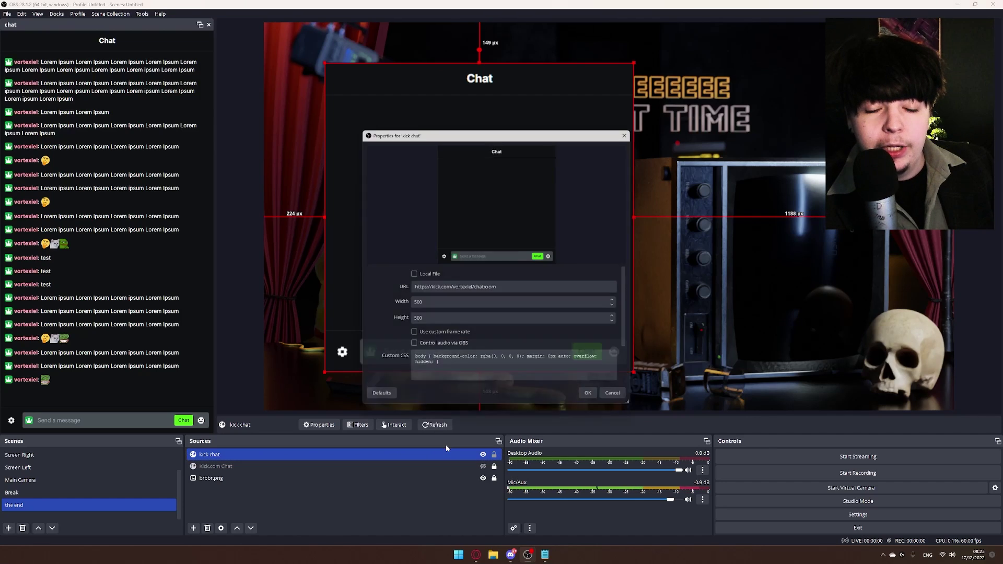
click(545, 555)
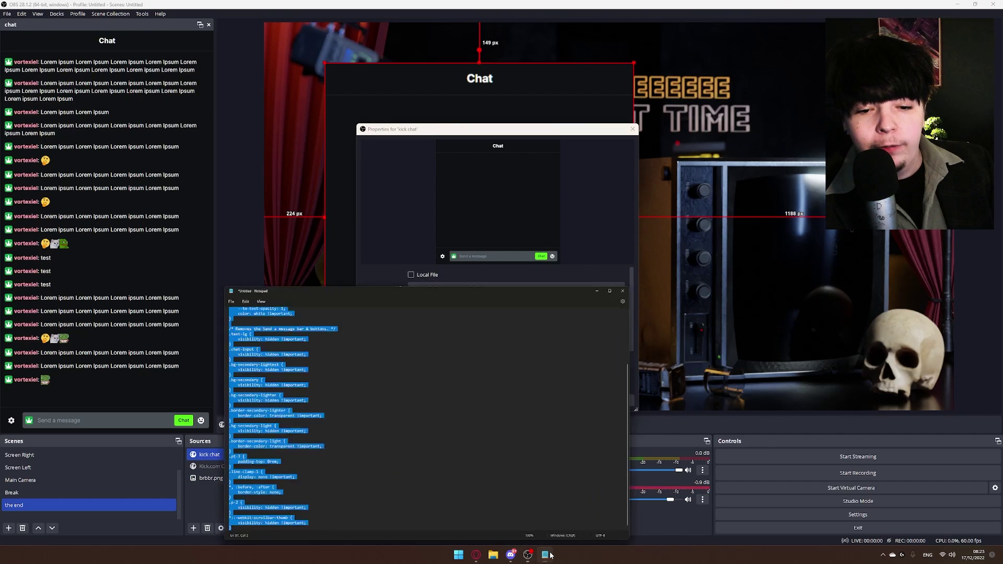
click(189, 402)
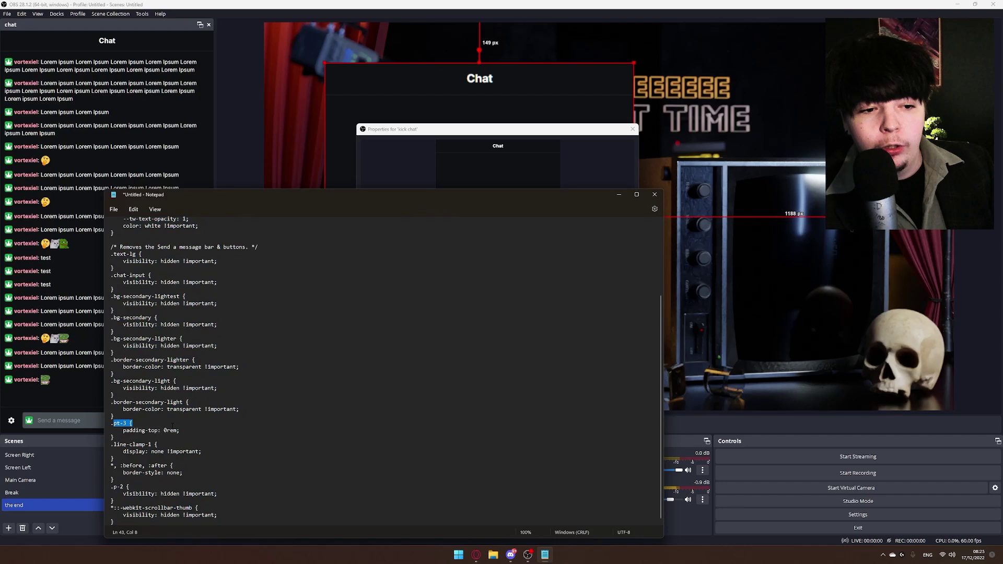
click(154, 465)
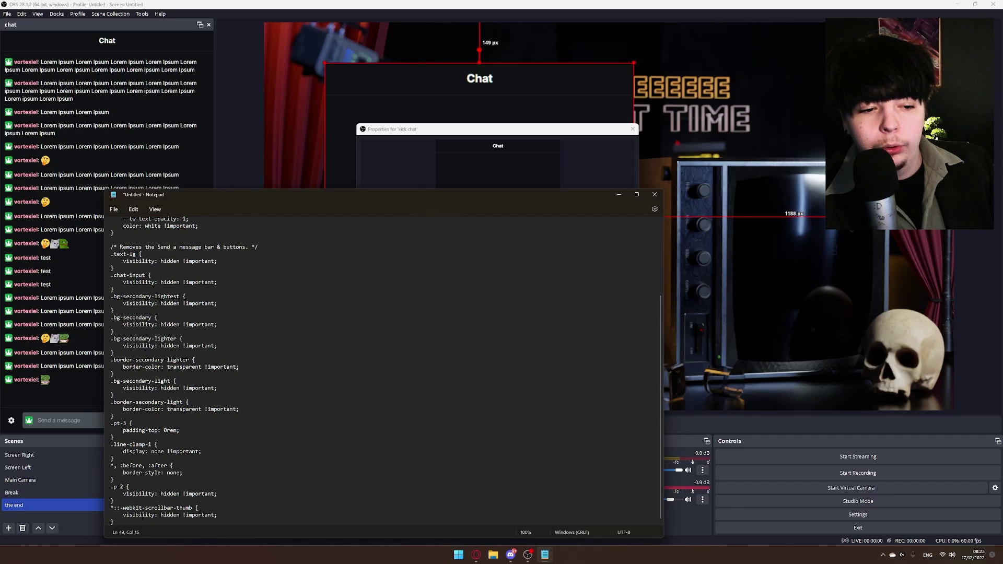
drag(132, 523, 157, 218)
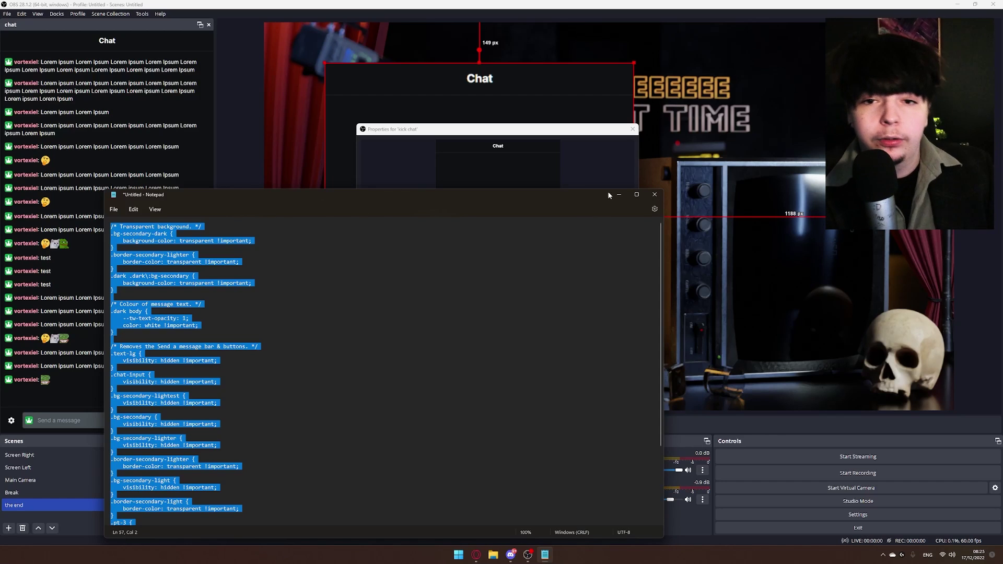
scroll(237, 332, down, 5)
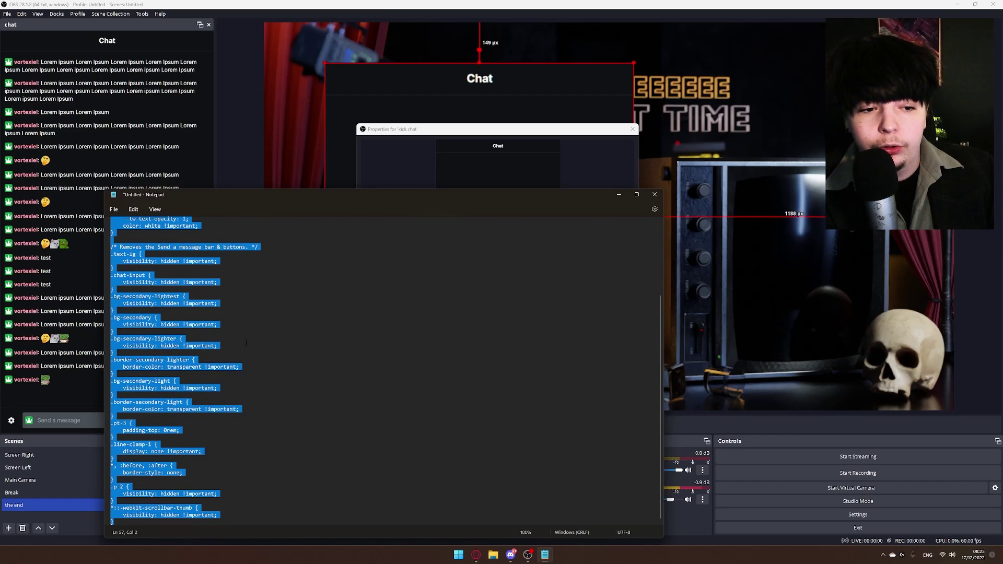
- Replace kick chat's Custom CSS with the pasted transparent-chat stylesheet and apply it
click(619, 194)
click(418, 366)
key(ctrl+a)
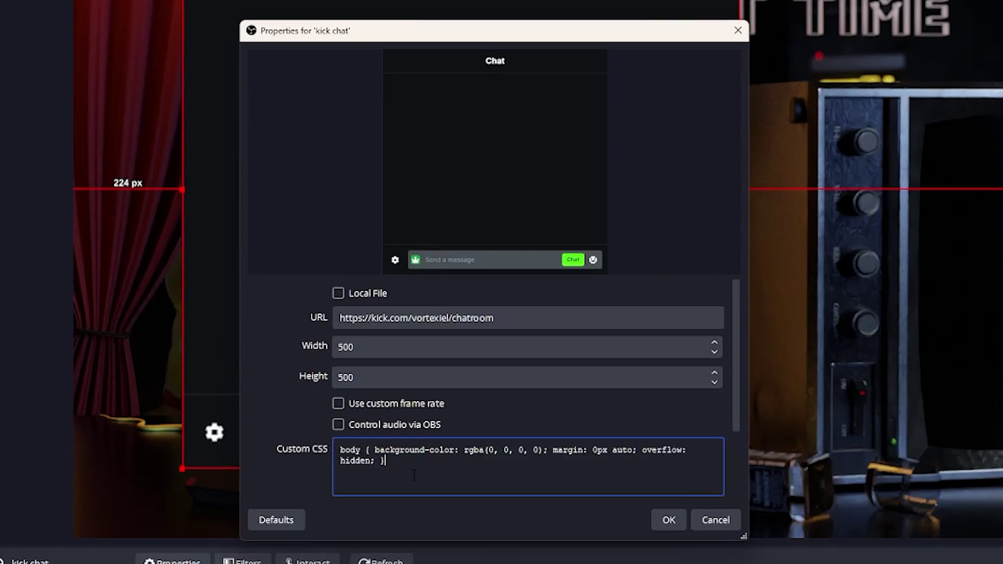
key(BackSpace)
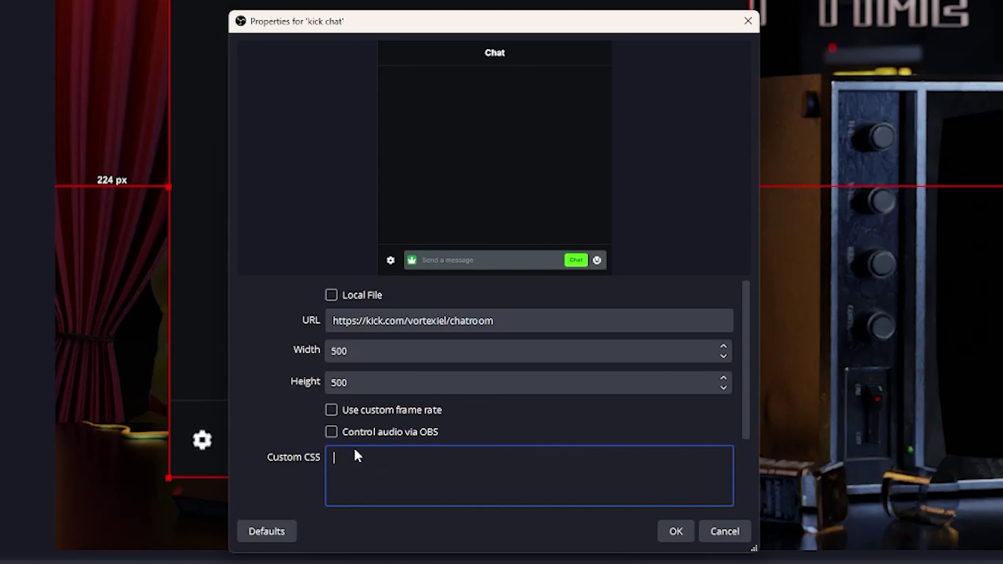
key(ctrl+v)
click(676, 531)
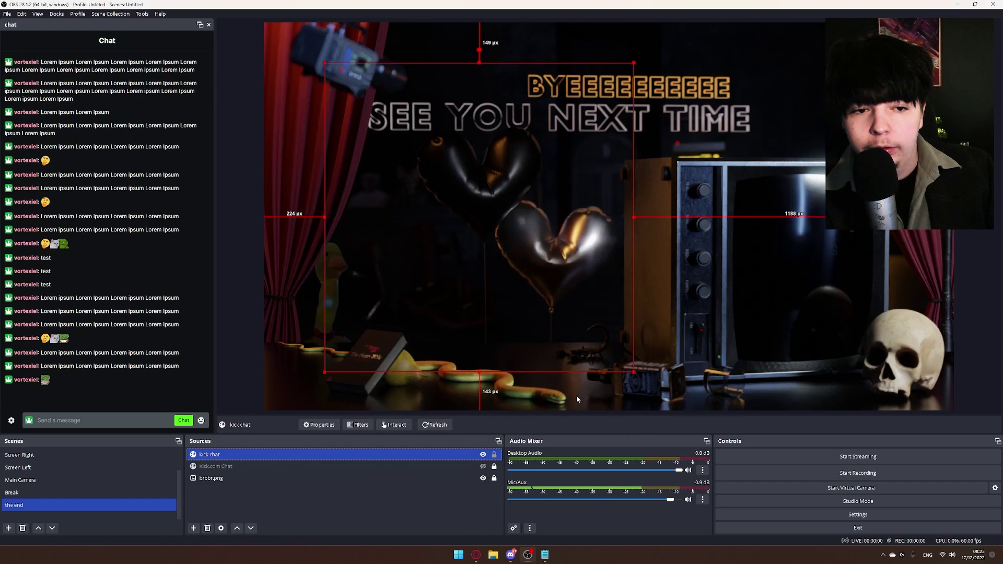
- Send a test chat message and move the overlay up near the top-centre
drag(14, 366, 50, 392)
key(ctrl+c)
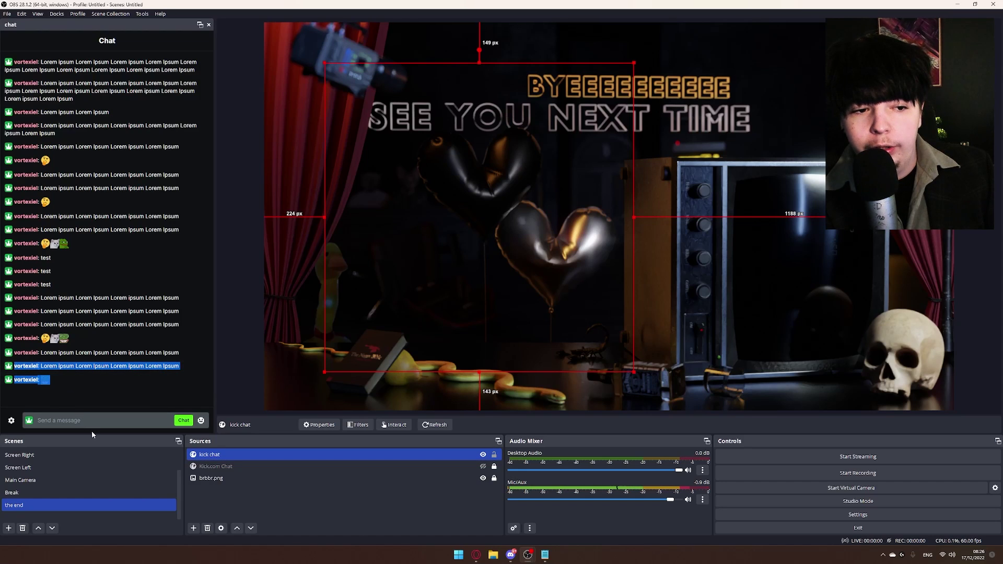
click(83, 421)
key(ctrl+v)
key(Return)
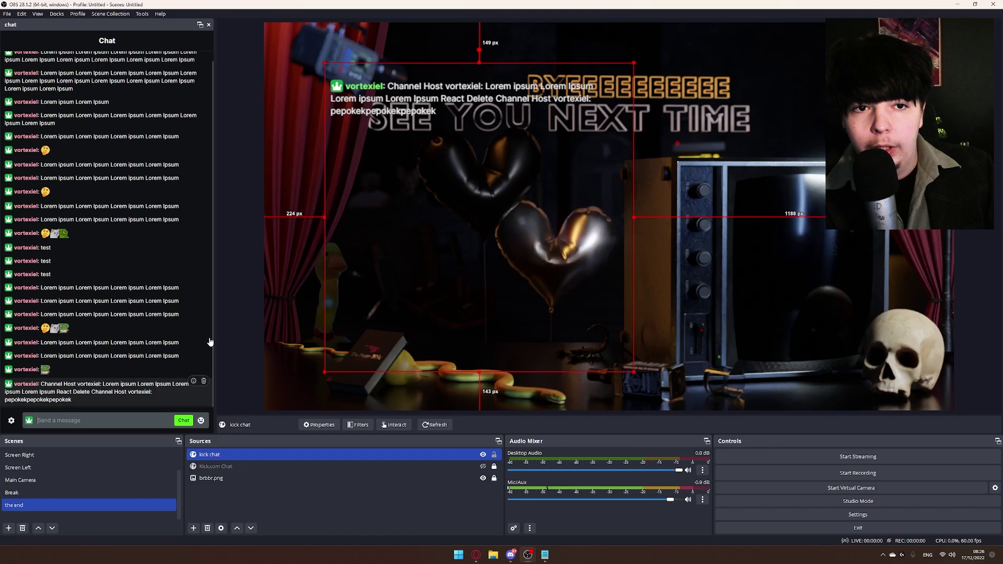
drag(376, 189, 391, 283)
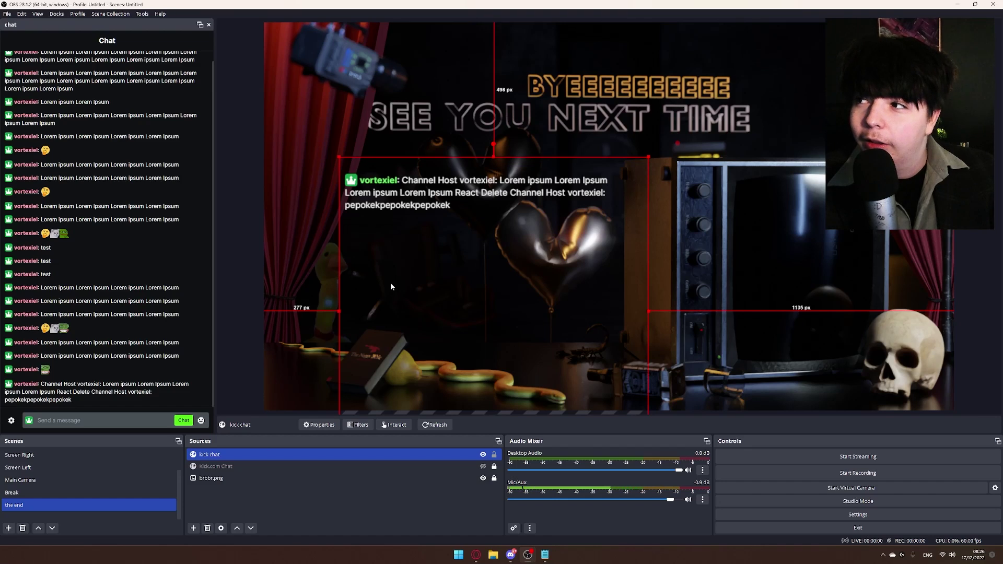
drag(505, 239, 528, 162)
- Send a chat message containing a Pepe emote and a thinking emote
click(200, 421)
click(167, 360)
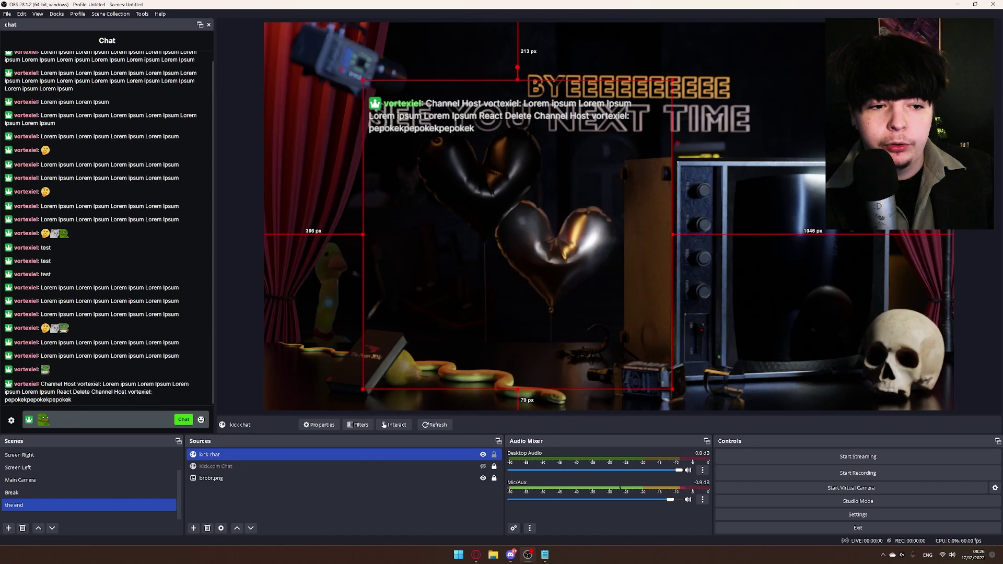
click(201, 421)
click(154, 360)
click(184, 420)
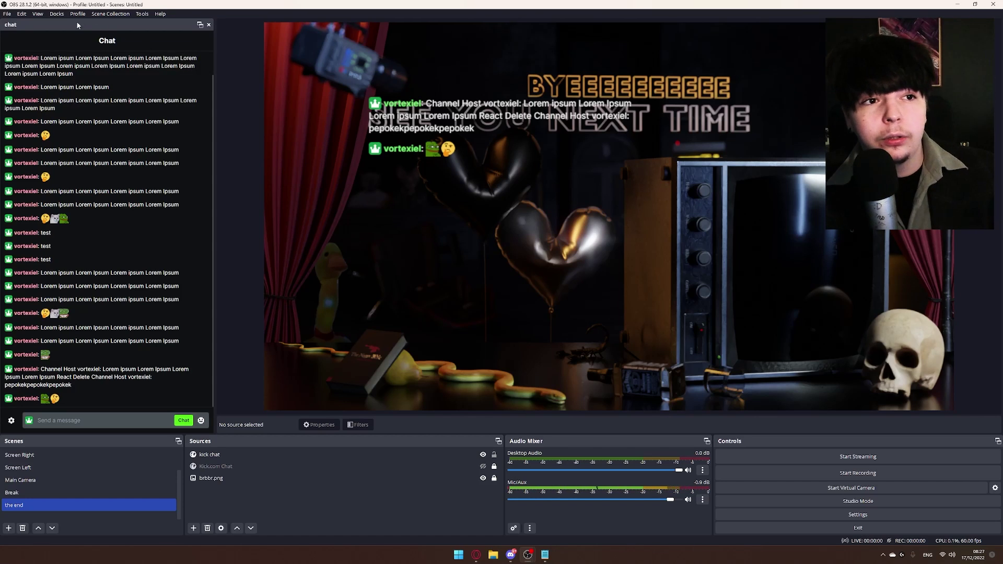
- Reapply the chat dock's Kick chatroom URL in Custom Browser Docks and redock it beside the preview
click(57, 13)
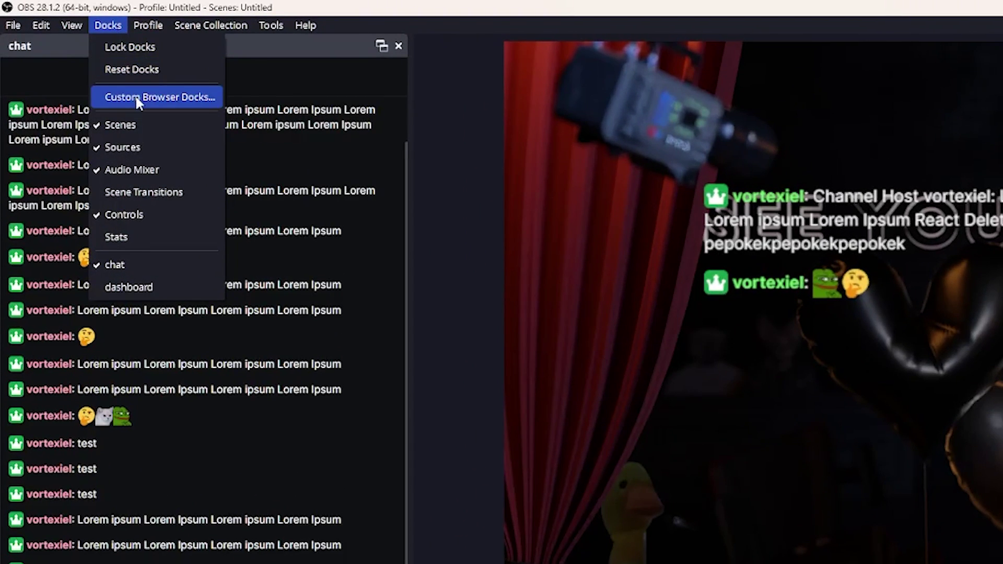
click(137, 98)
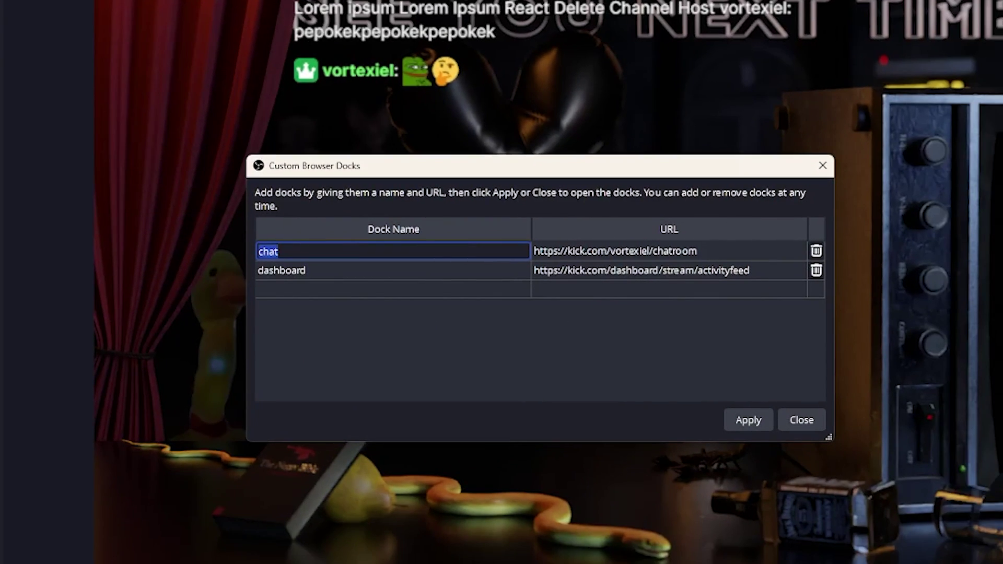
click(282, 251)
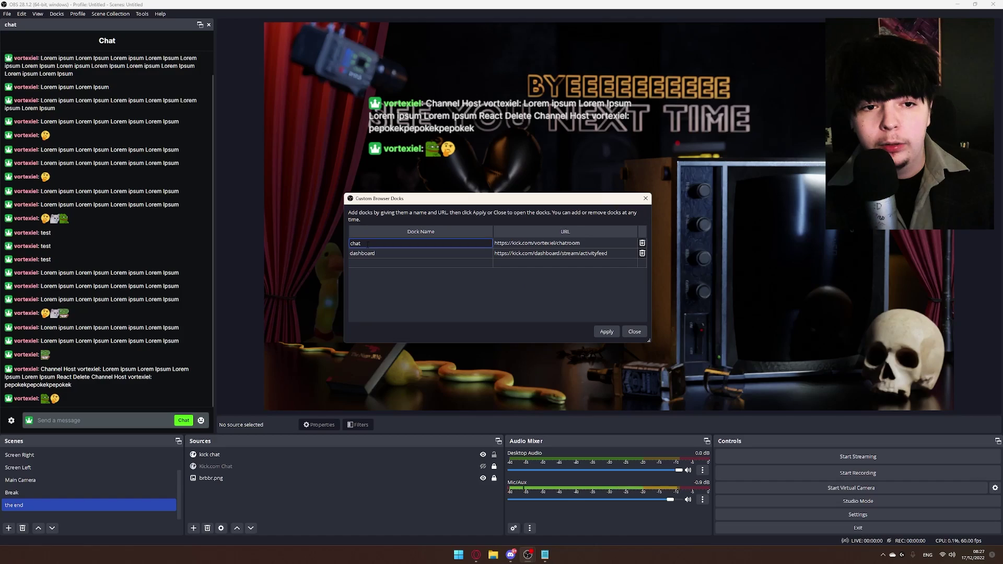
key(Tab)
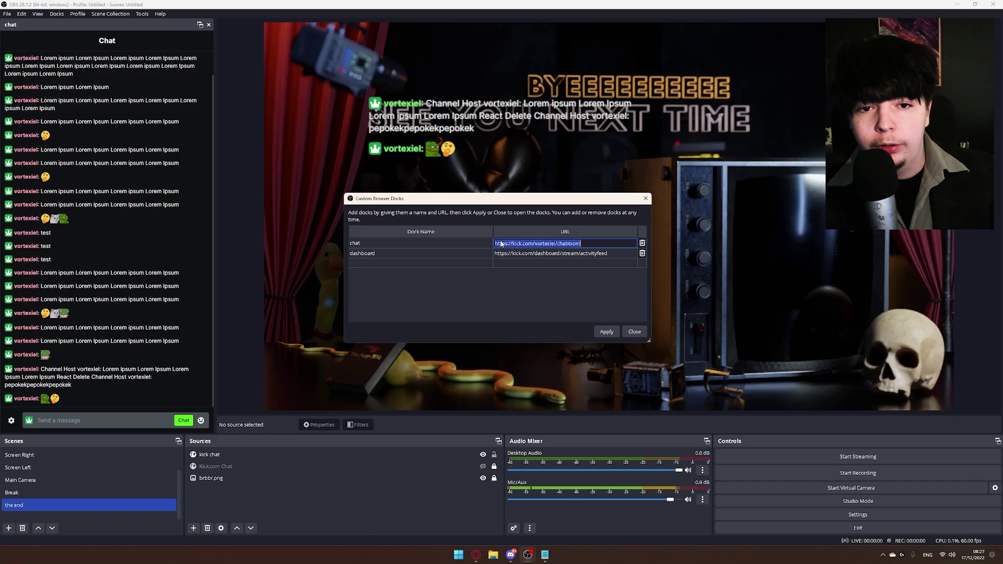
click(607, 332)
click(646, 198)
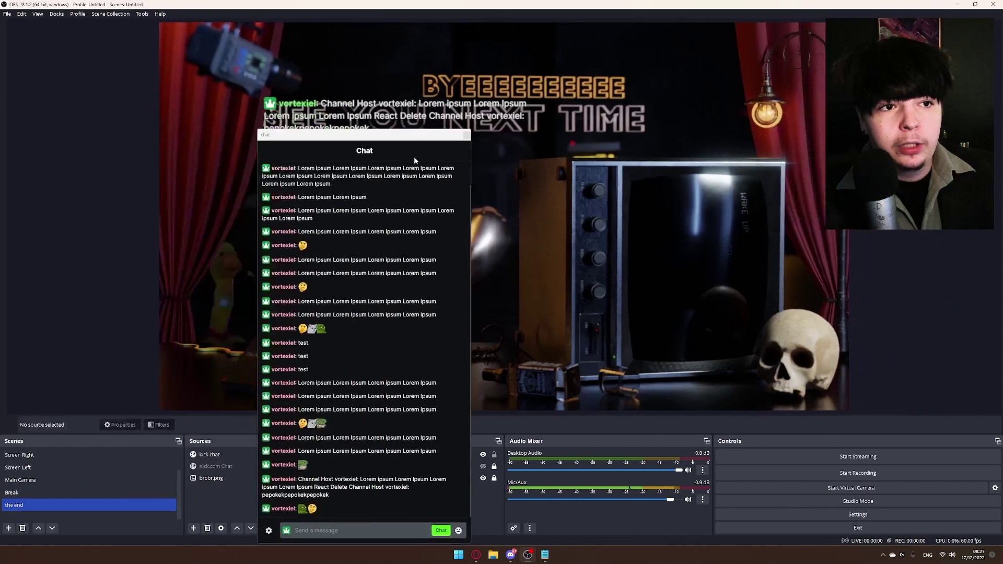
drag(415, 161, 36, 41)
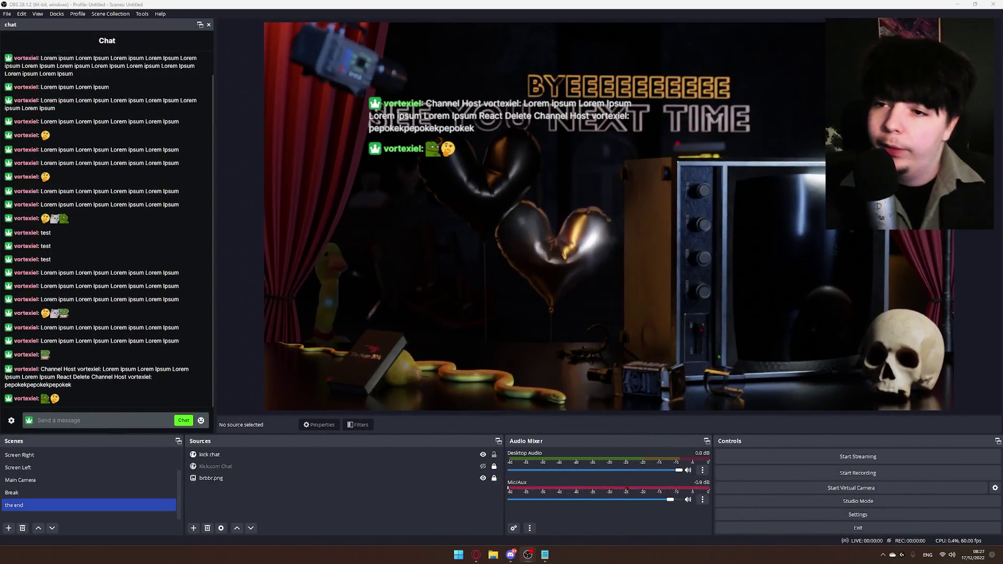